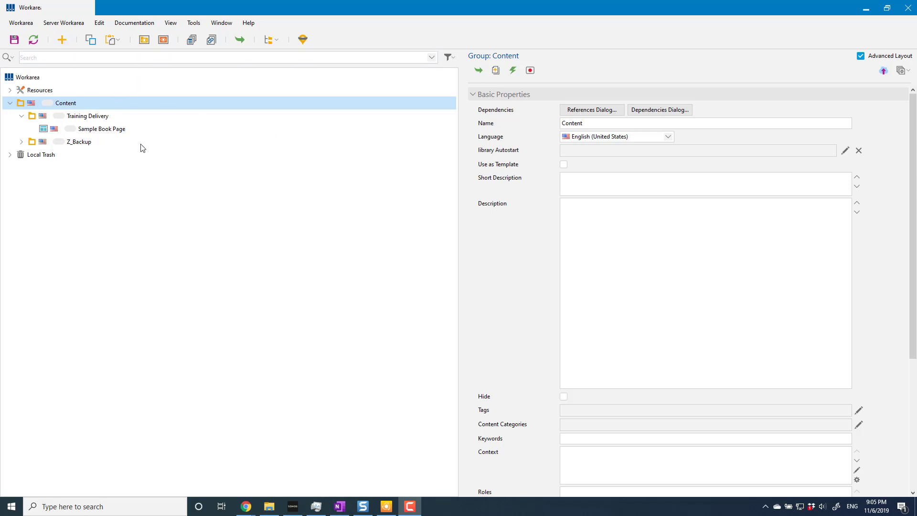
- Select Training Delivery, then the Content group, in the workarea tree
click(88, 117)
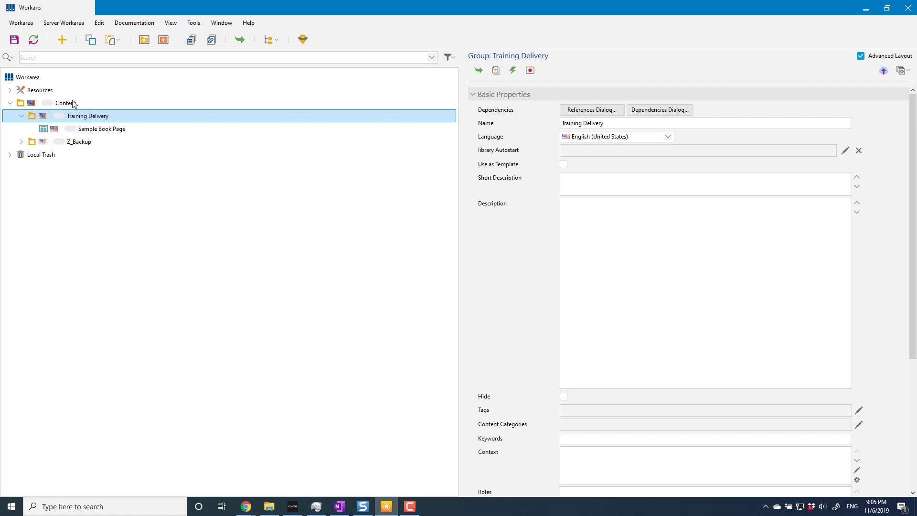
click(74, 104)
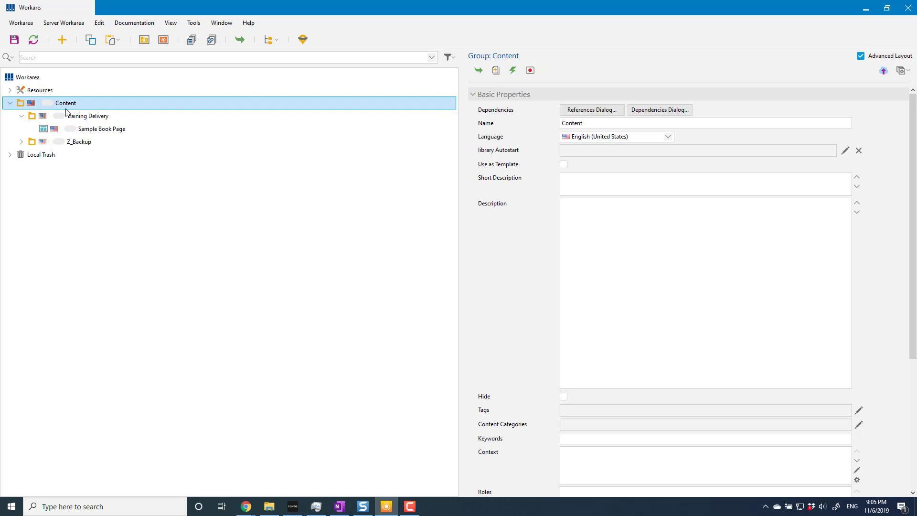
- Create a new group named 'Glossary' under Content
click(61, 39)
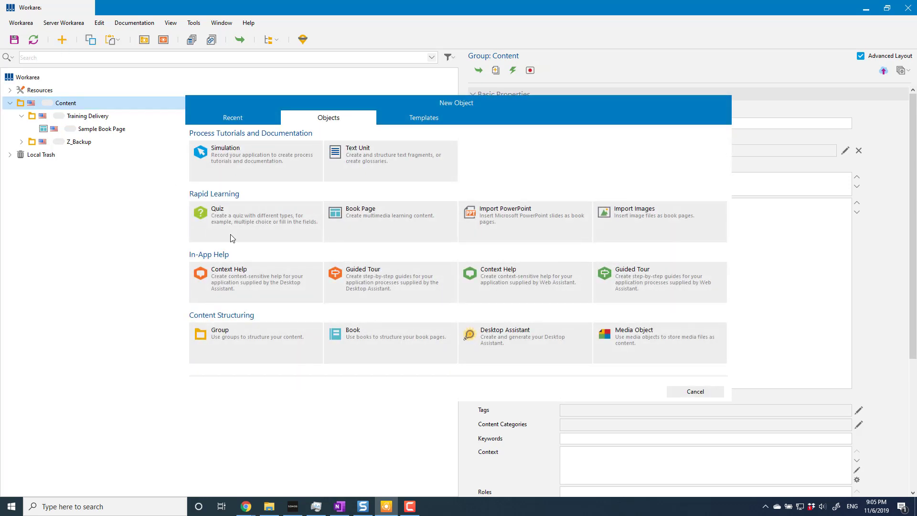
click(238, 347)
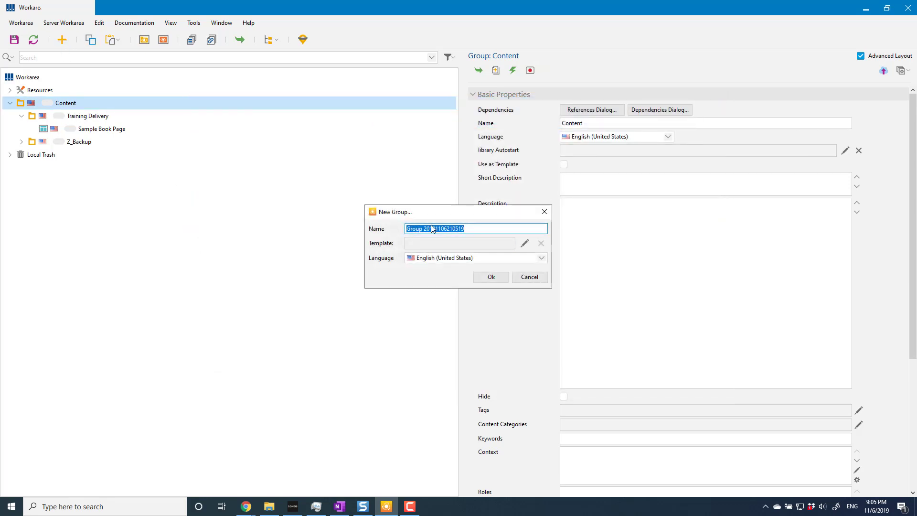
text(Glossary)
click(491, 279)
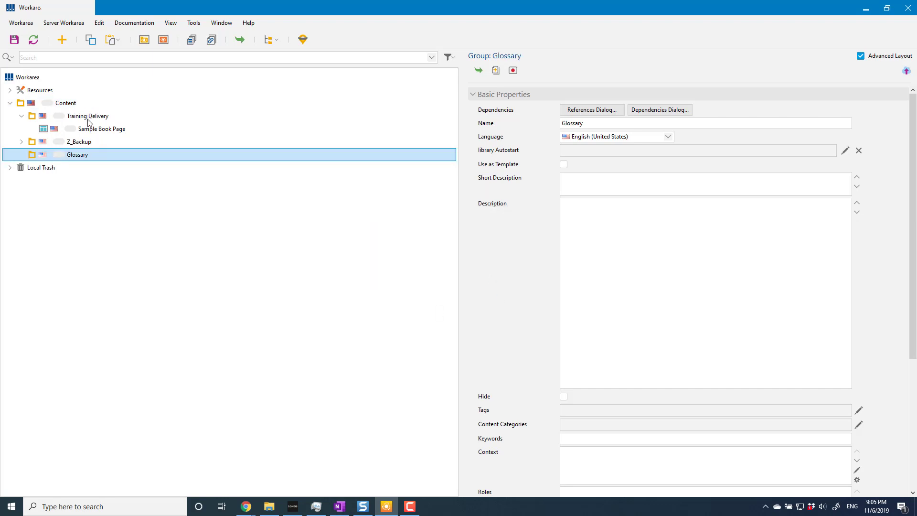
- Inside Glossary, create two subgroups named 'A' and 'B'
click(62, 42)
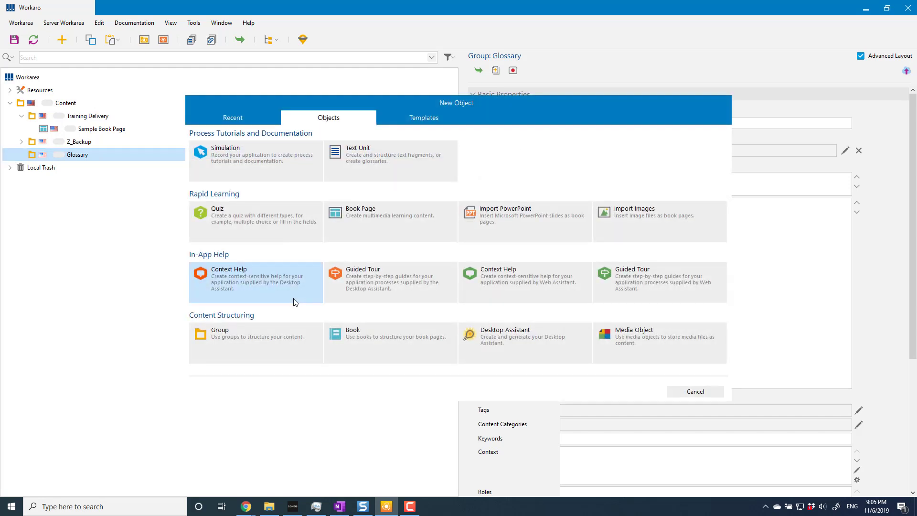
click(251, 342)
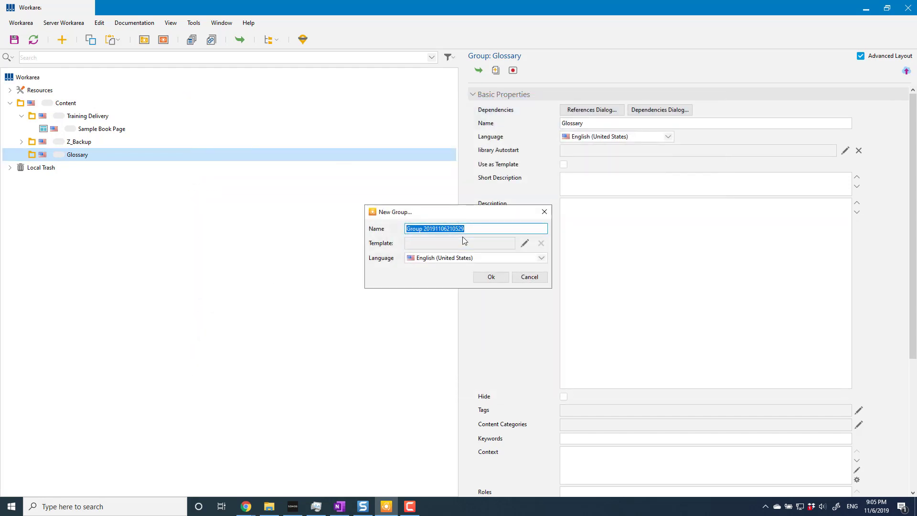
text(A)
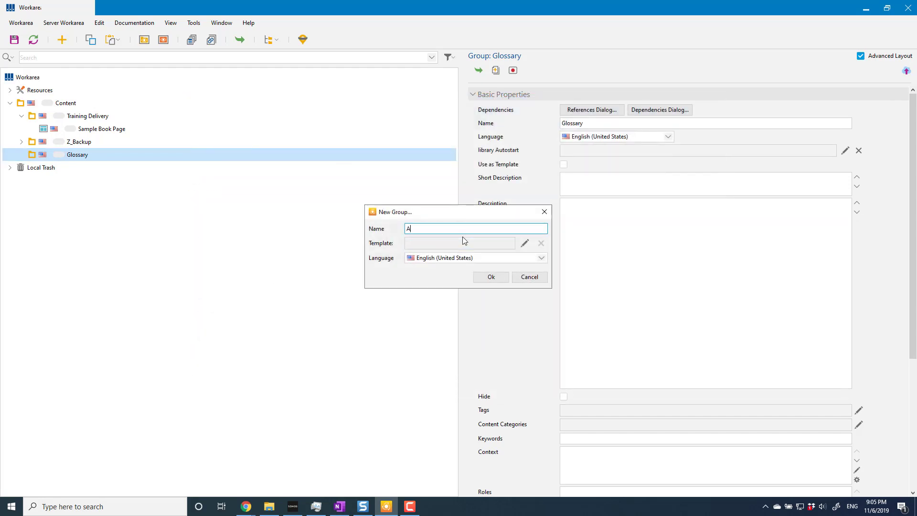
click(493, 277)
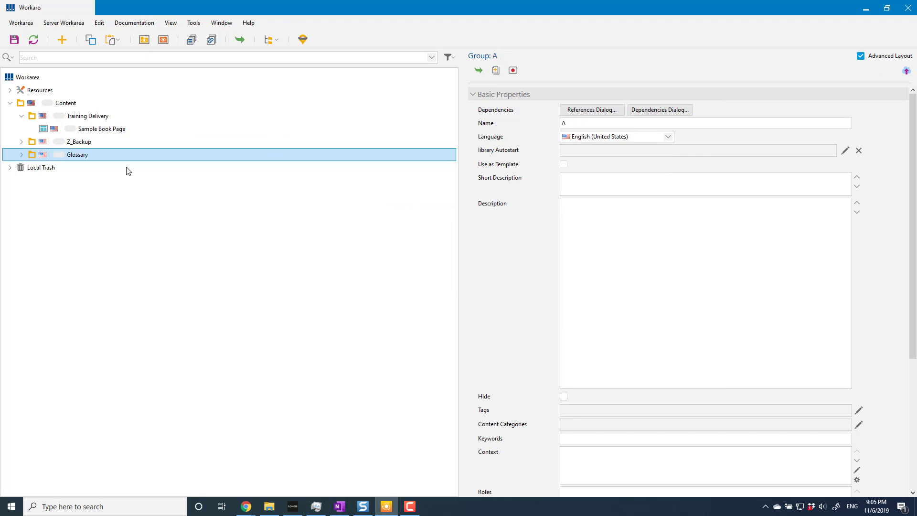
click(71, 155)
click(62, 40)
click(246, 338)
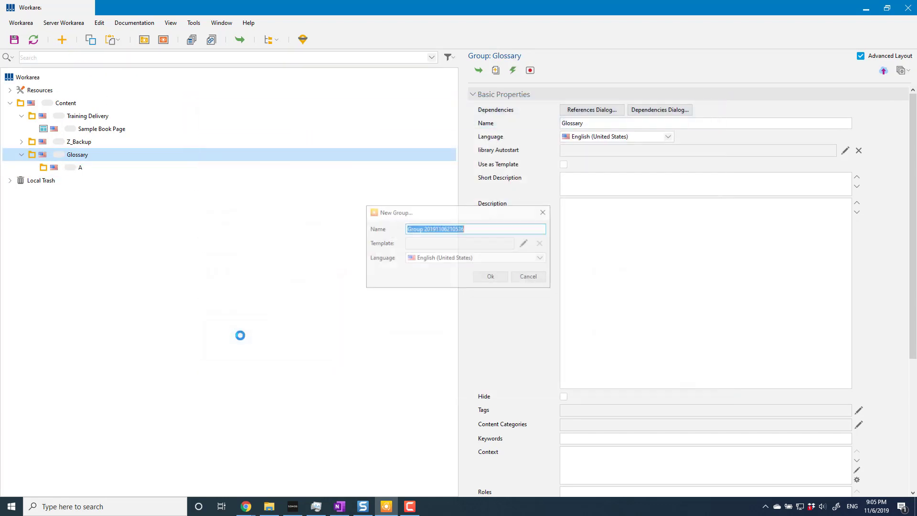
text(B)
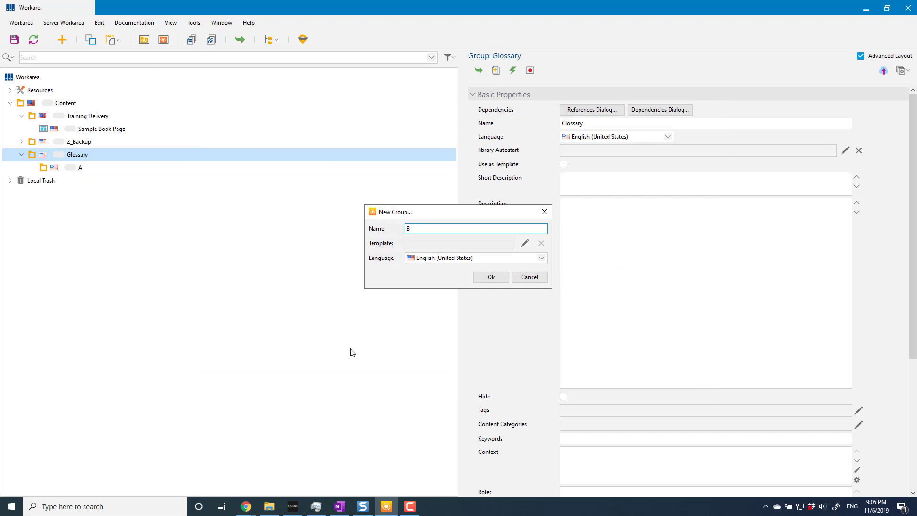
click(491, 277)
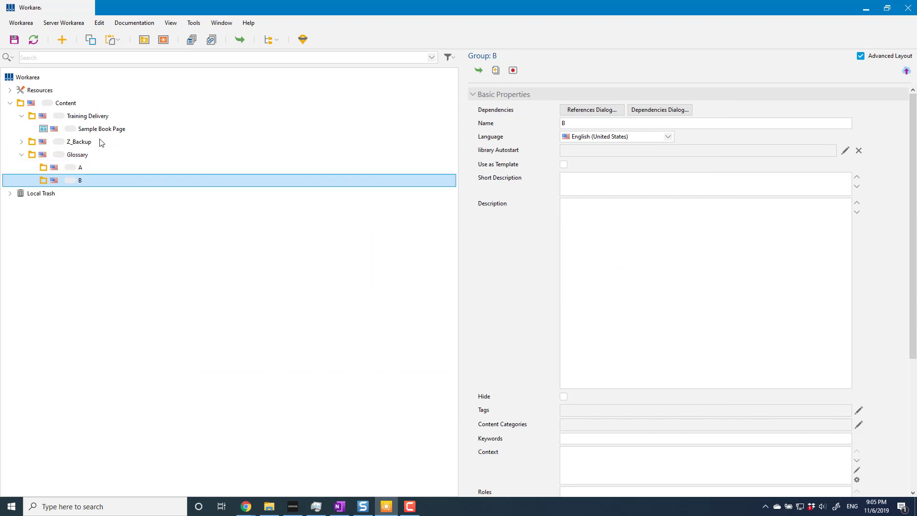
- In group A, create a text unit of document type Glossary named 'Apple'
click(71, 168)
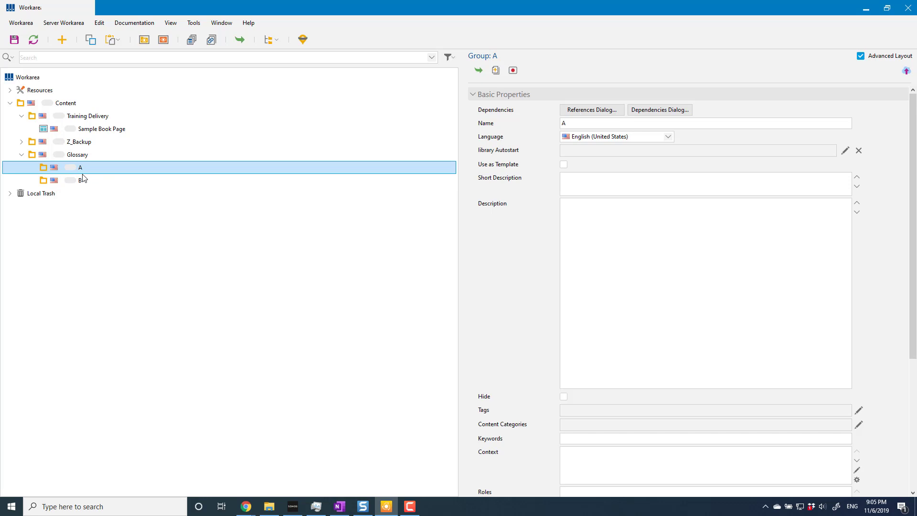
click(62, 40)
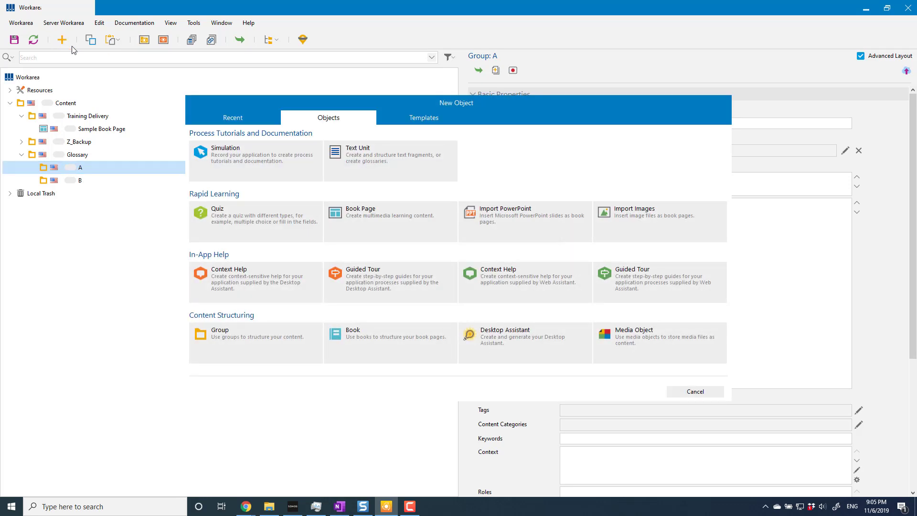
click(378, 165)
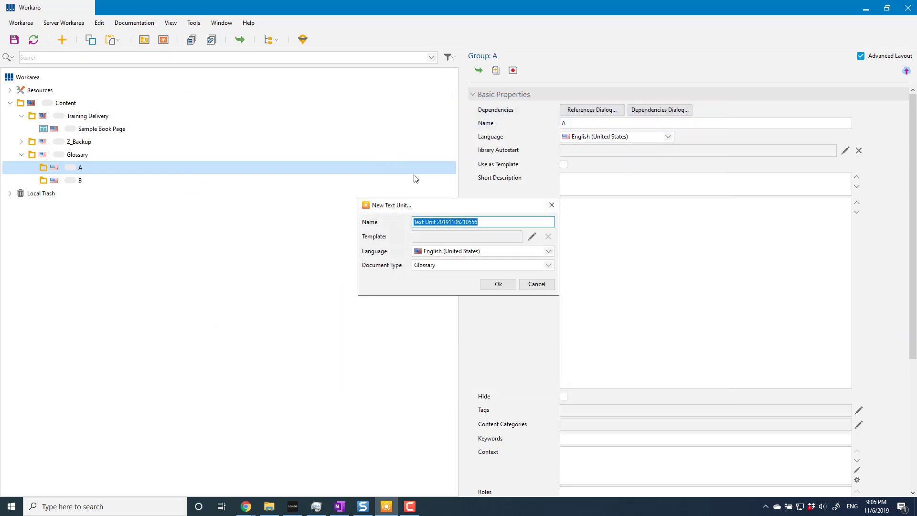
click(433, 267)
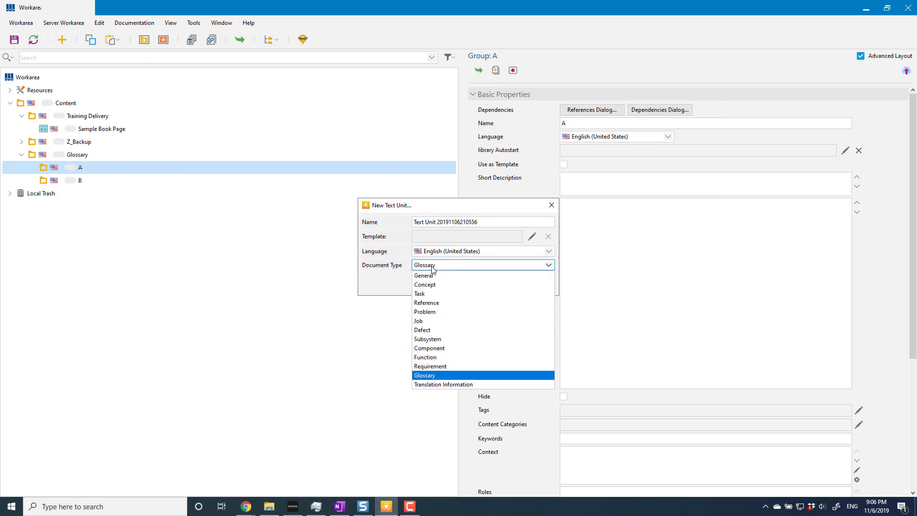
click(425, 377)
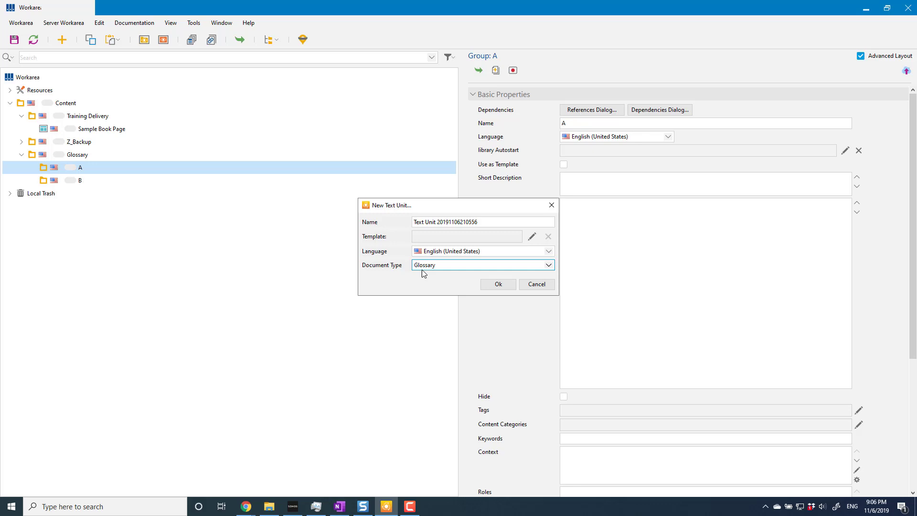
drag(483, 223, 387, 225)
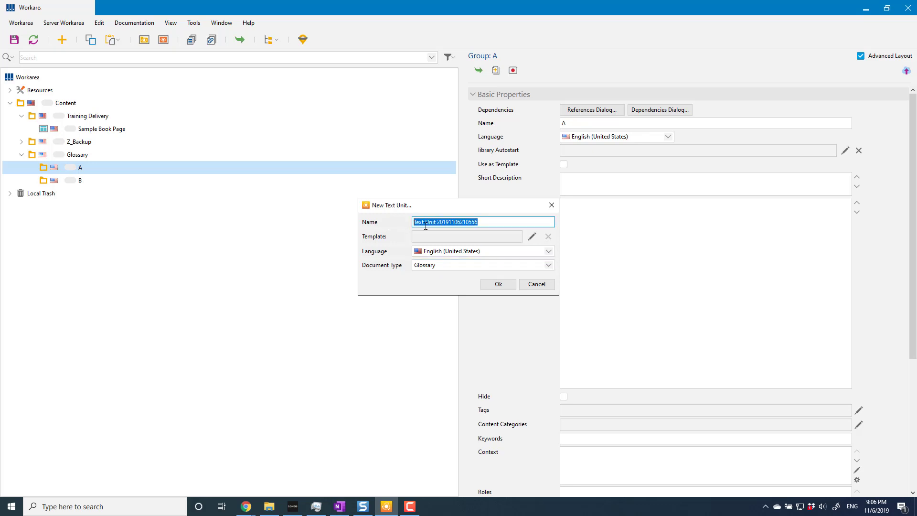
text(Apple)
click(503, 287)
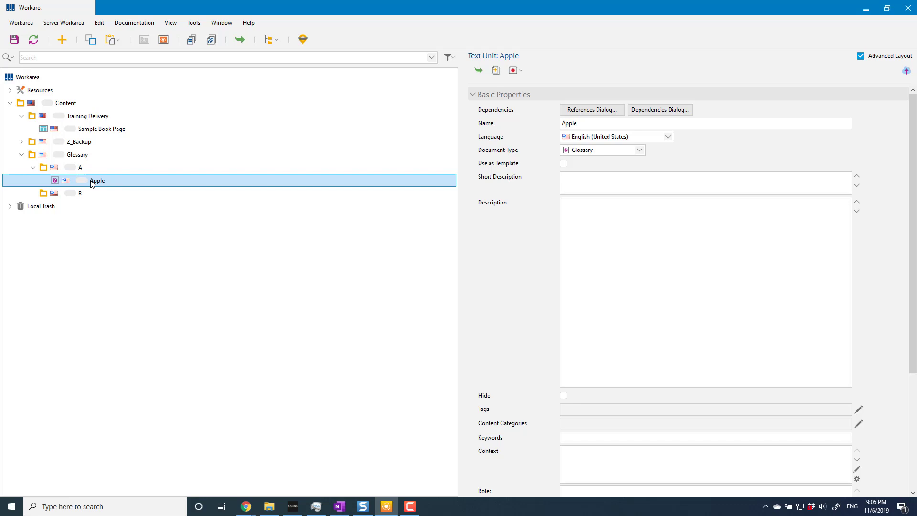
- Enter 'A type of fruit.' as the Apple term's description
click(607, 235)
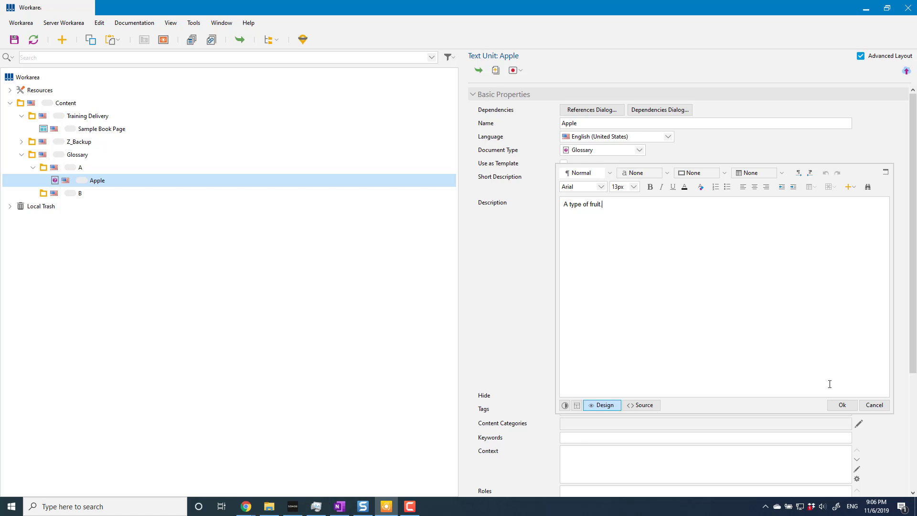
click(841, 405)
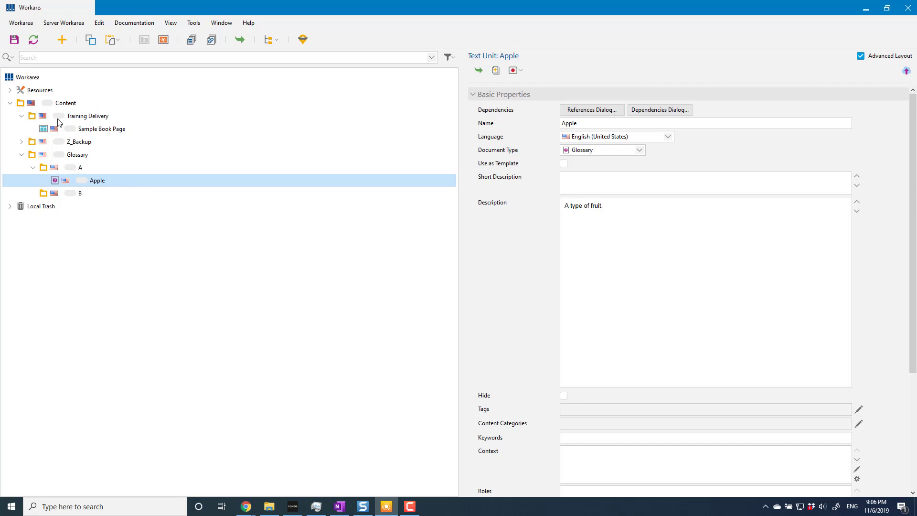
click(95, 122)
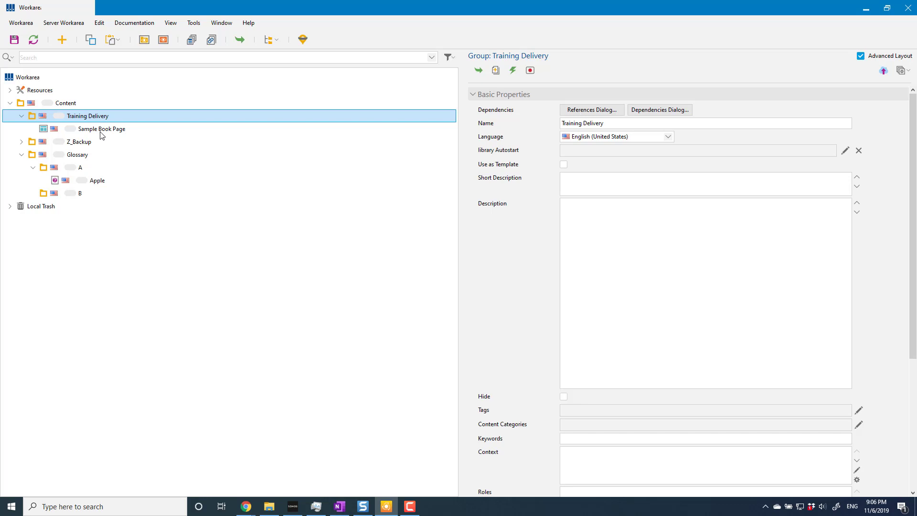
click(101, 133)
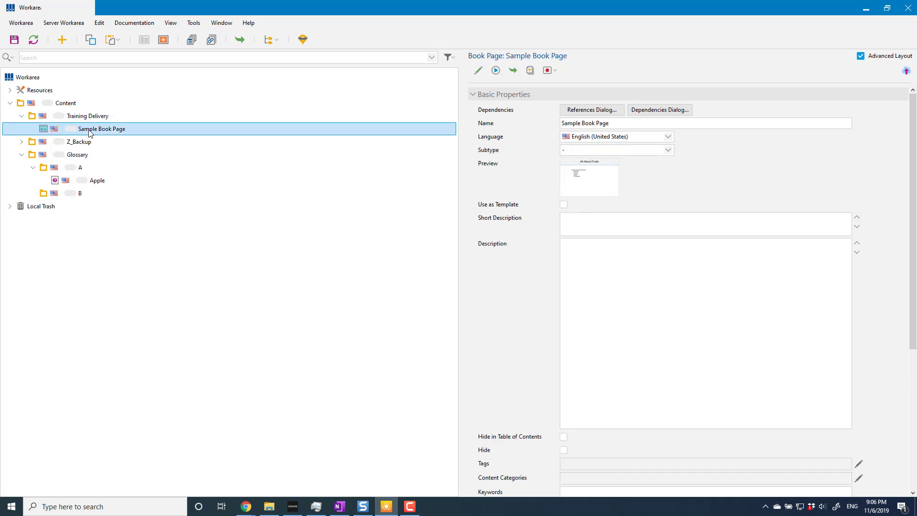
double_click(103, 131)
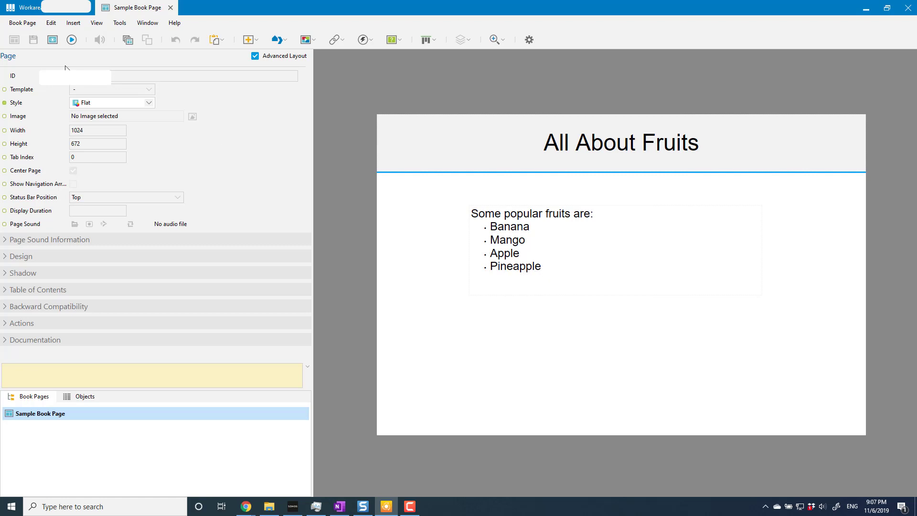
click(170, 8)
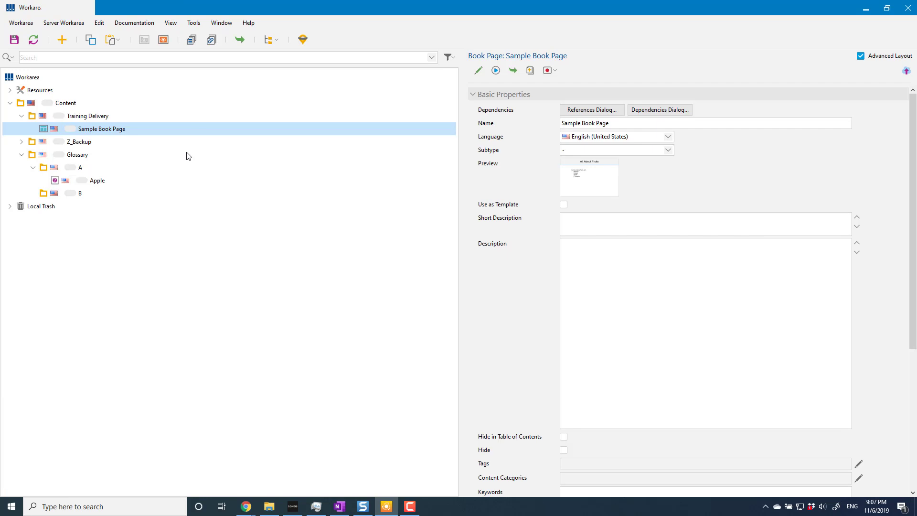
- Run Apply Glossary on Training Delivery with the Glossary group as the source group
click(89, 117)
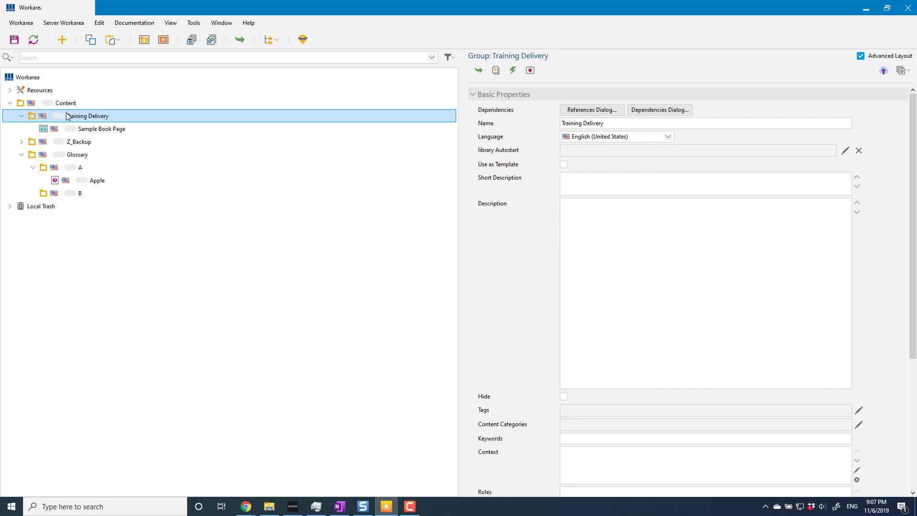
click(71, 107)
click(79, 117)
click(194, 24)
mouse_move(215, 197)
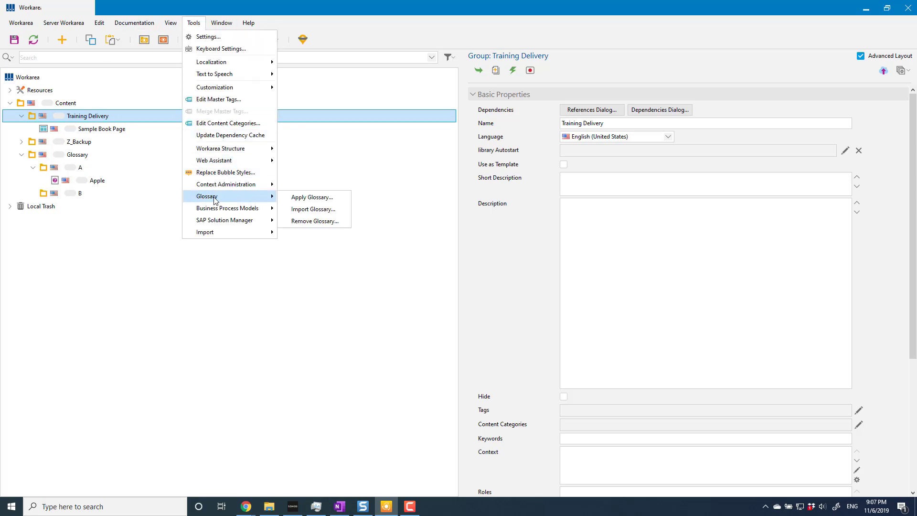
click(334, 197)
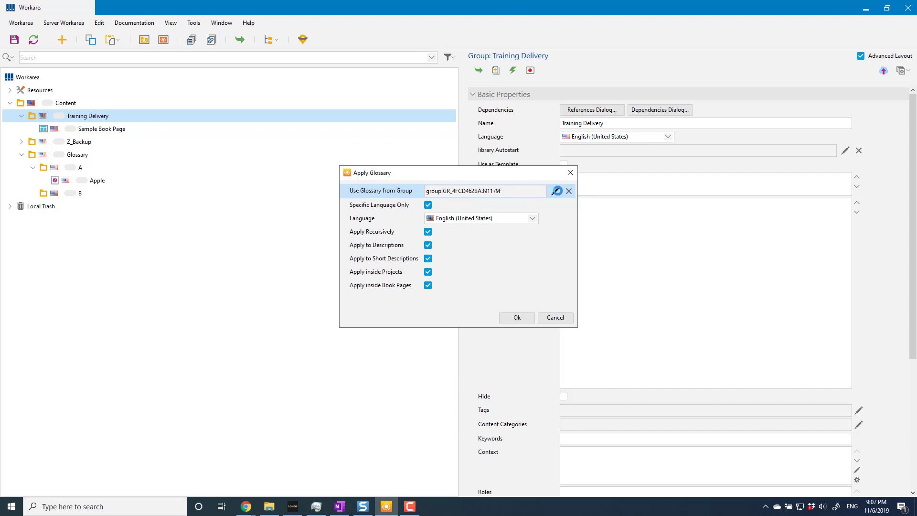
click(555, 191)
click(278, 140)
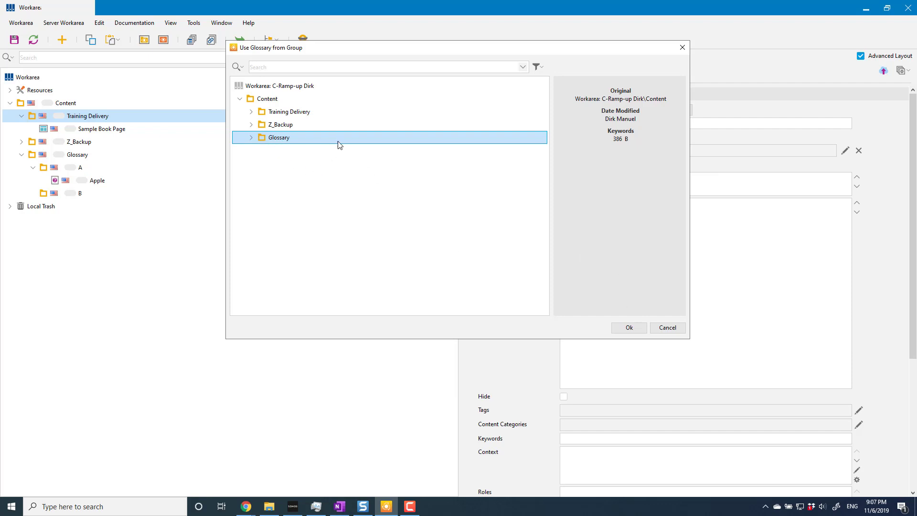
click(617, 324)
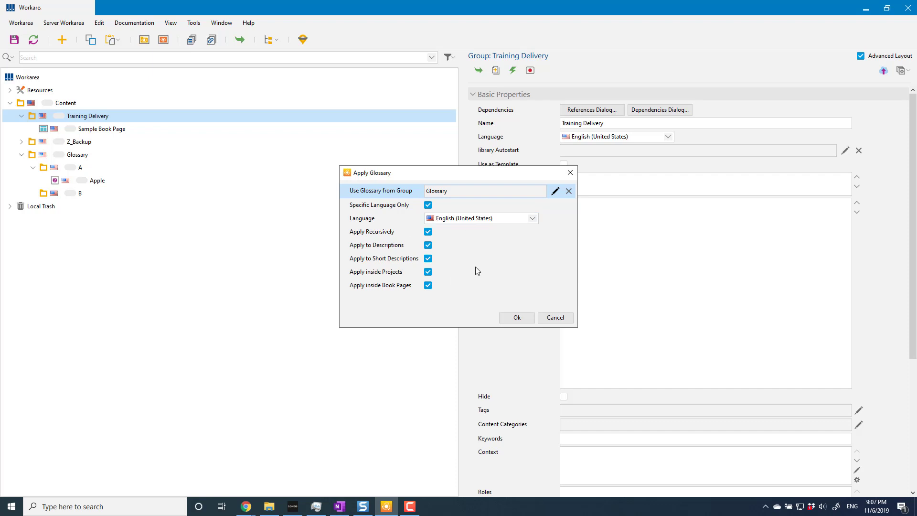
click(516, 318)
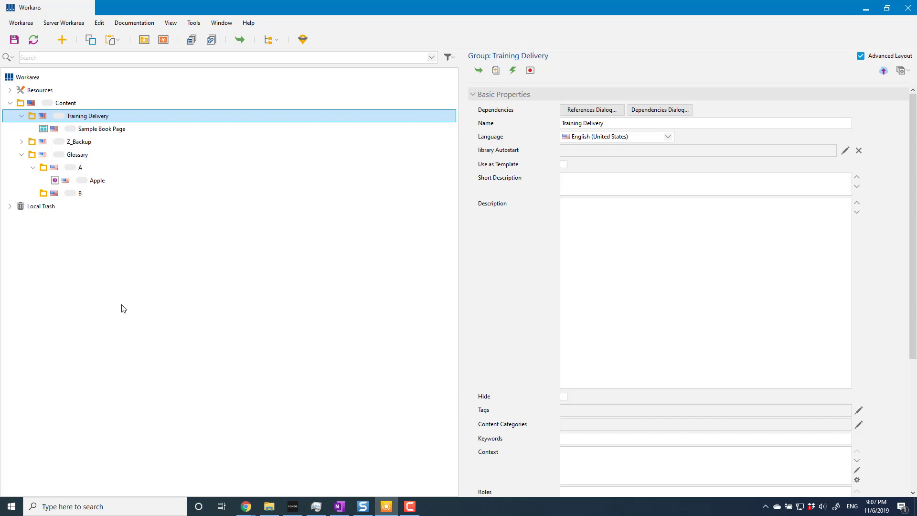
- Check Apple's properties, then bring up Training Delivery's context menu
click(97, 181)
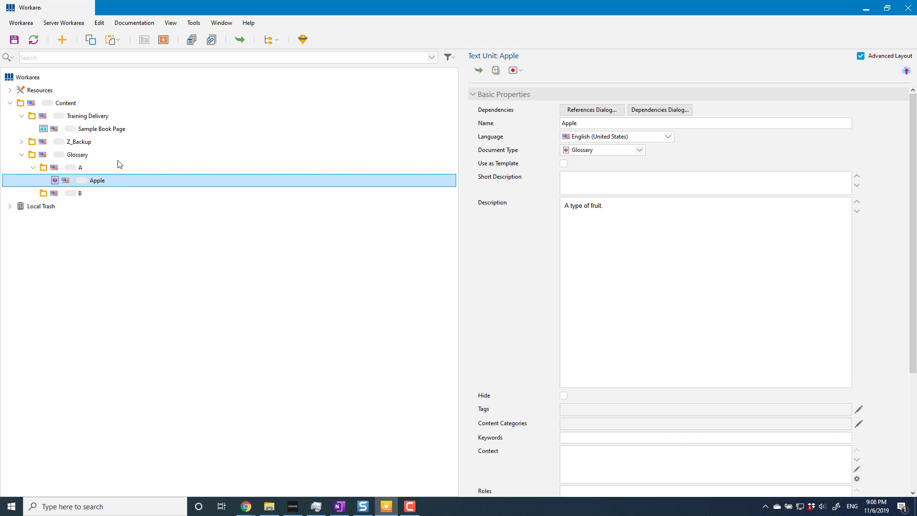
click(89, 118)
right_click(94, 117)
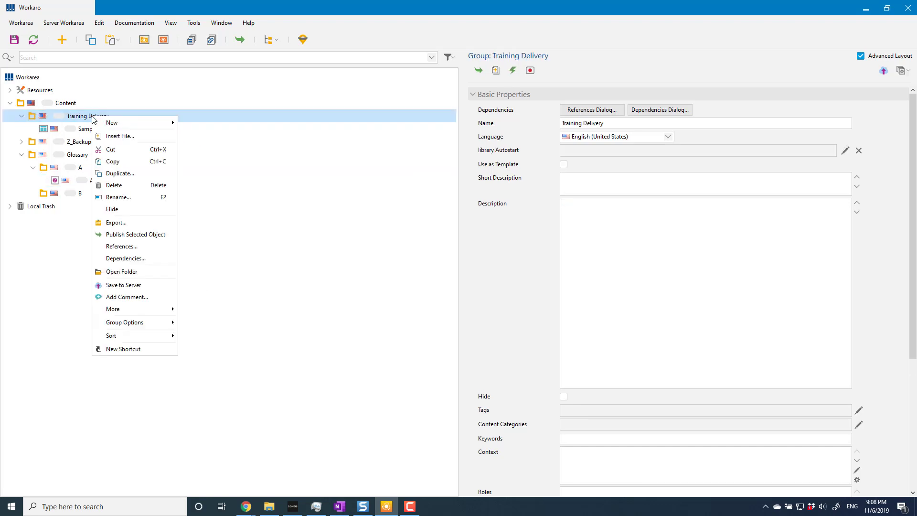
- Launch a full-screen library preview of Training Delivery
mouse_move(134, 323)
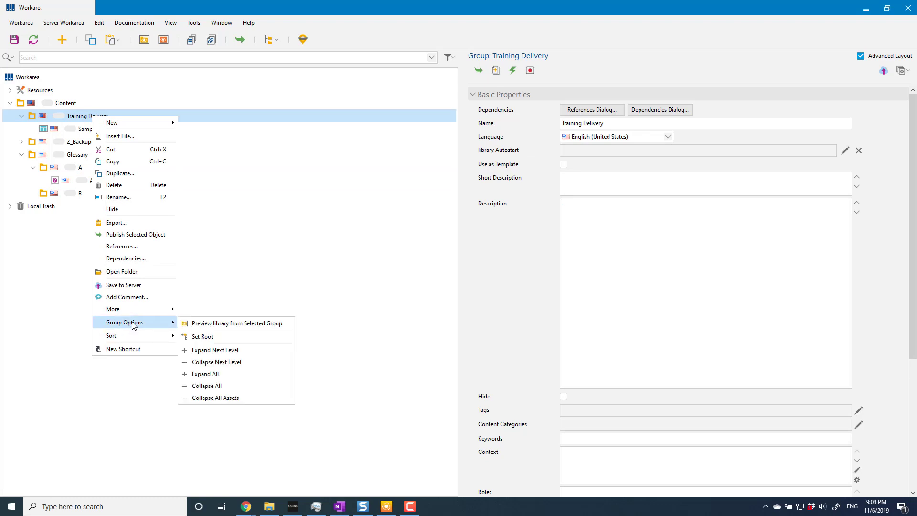
click(237, 323)
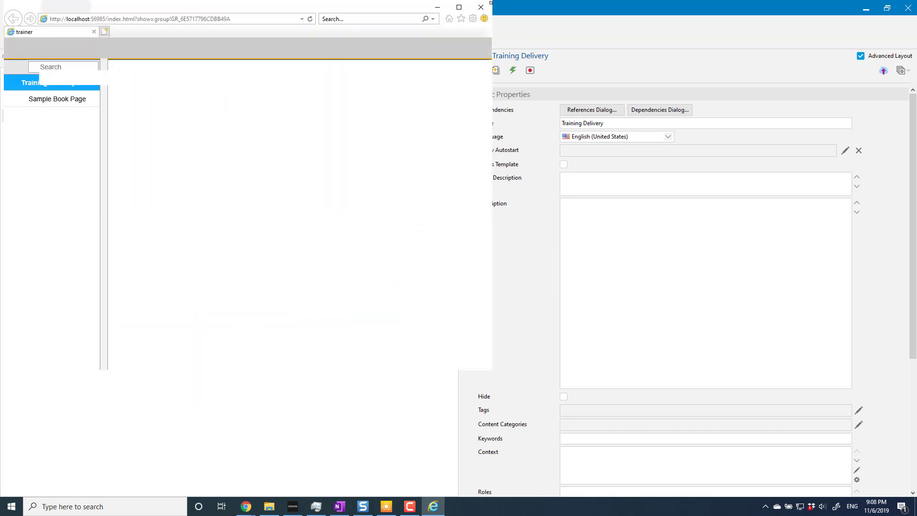
click(459, 7)
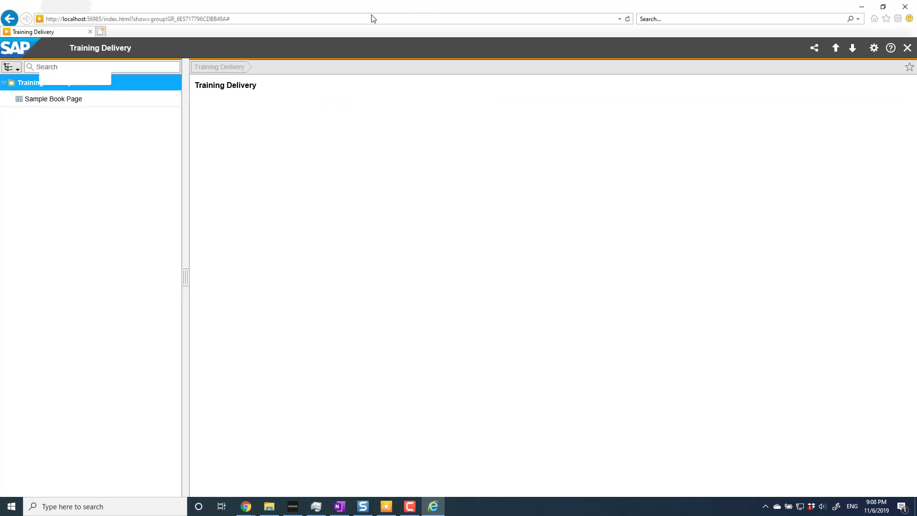
- On Sample Book Page, view and close Apple's 'A type of fruit.' definition popup
click(52, 102)
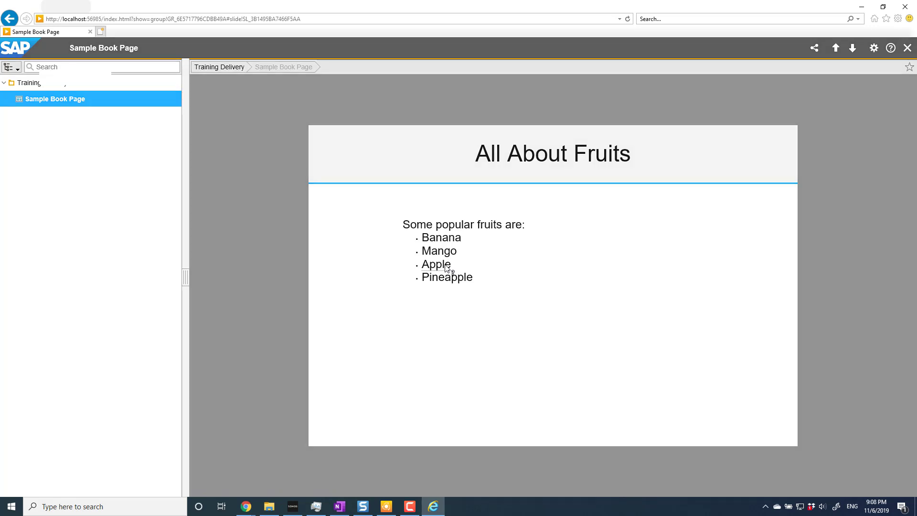
click(446, 266)
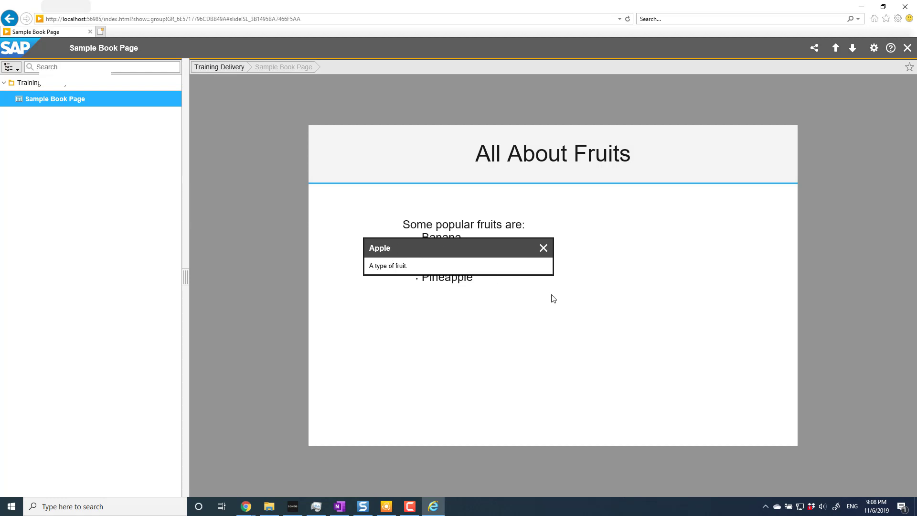
click(543, 248)
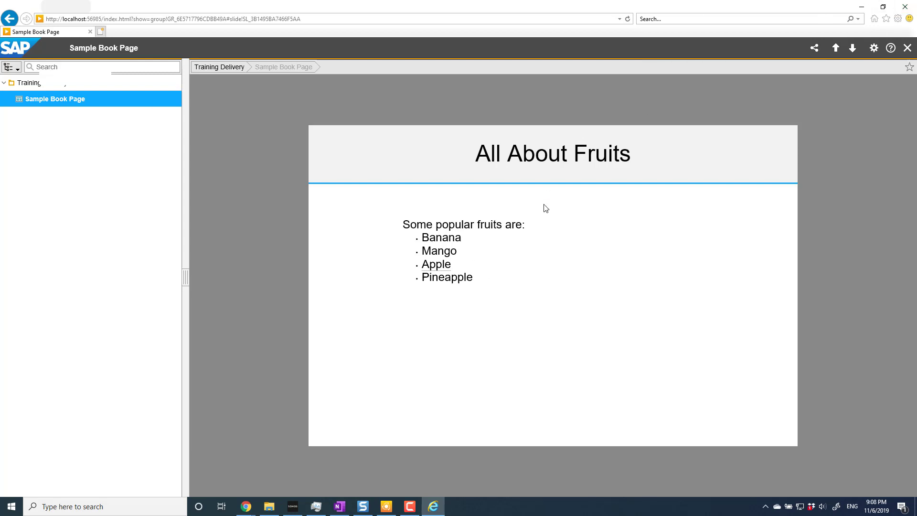
- Close the preview, select Sample Book Page, and inspect the Tools > Glossary submenu without choosing
click(902, 9)
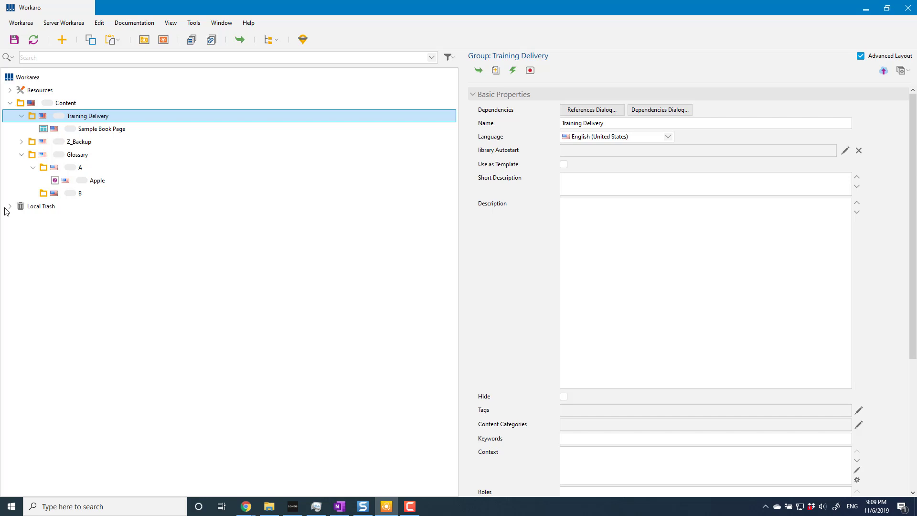
click(106, 132)
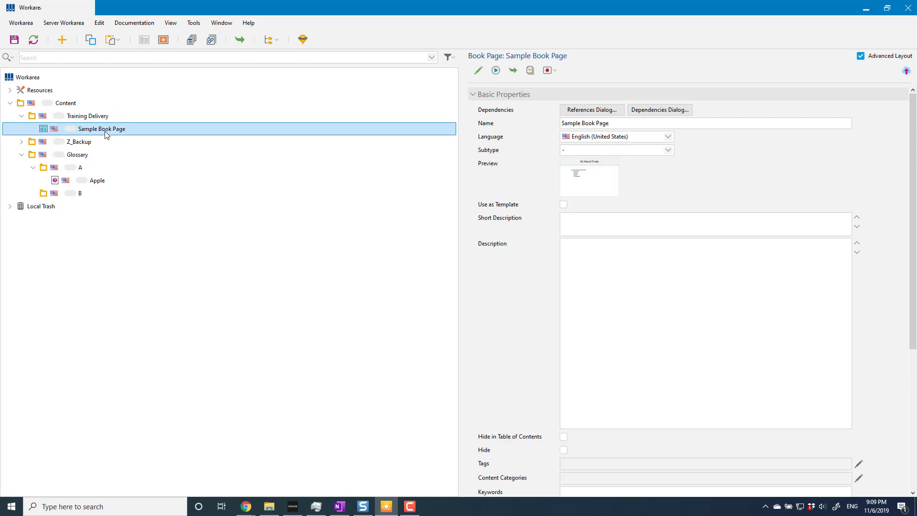
click(193, 22)
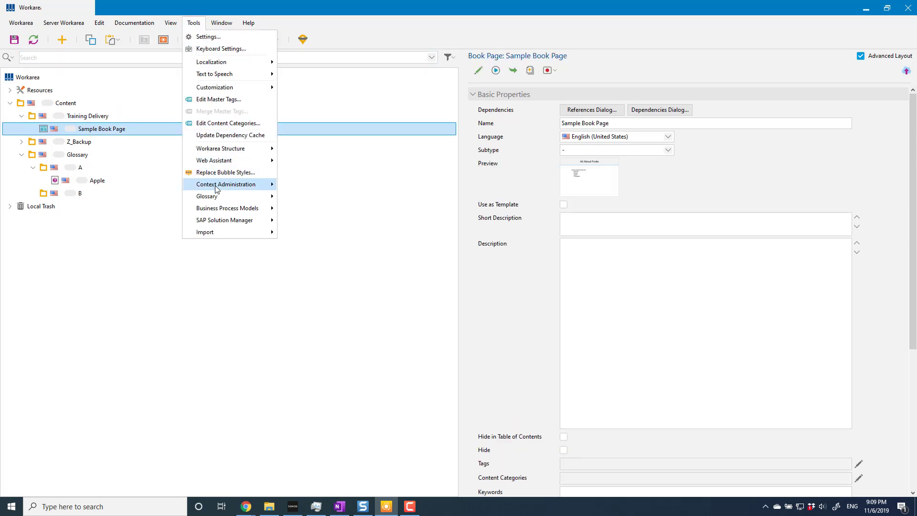
mouse_move(217, 197)
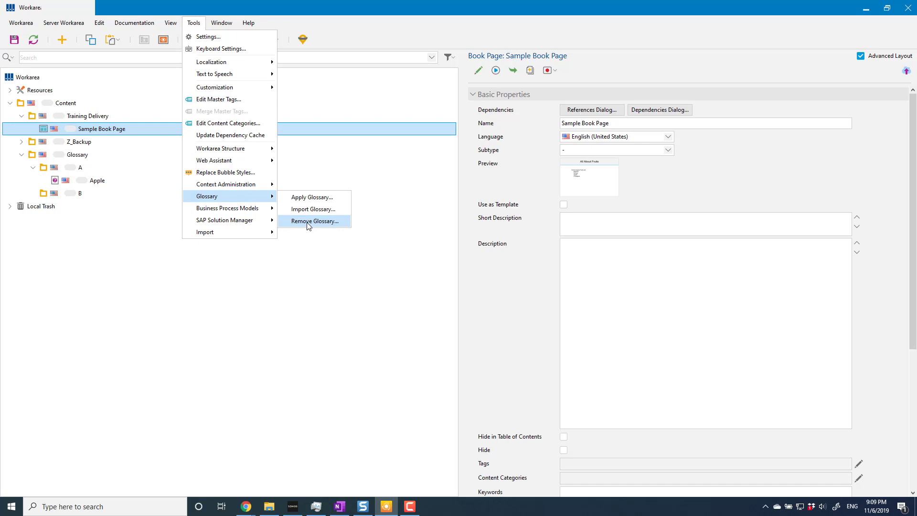
click(150, 133)
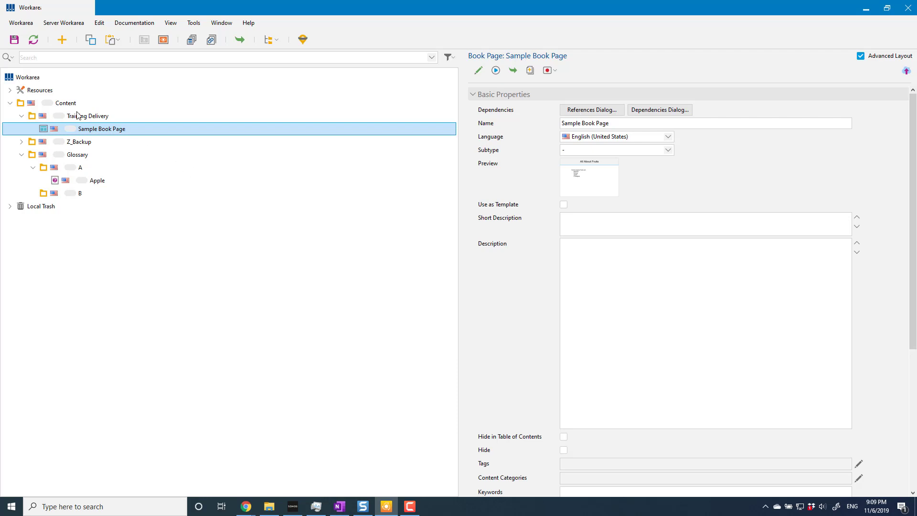
- Set the library playback settings' Glossary Group to the Glossary folder and save
click(10, 90)
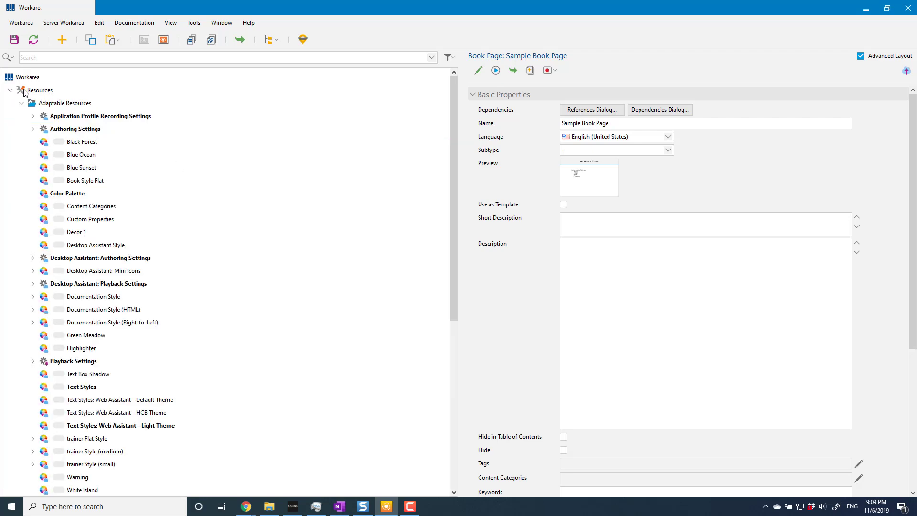
double_click(76, 361)
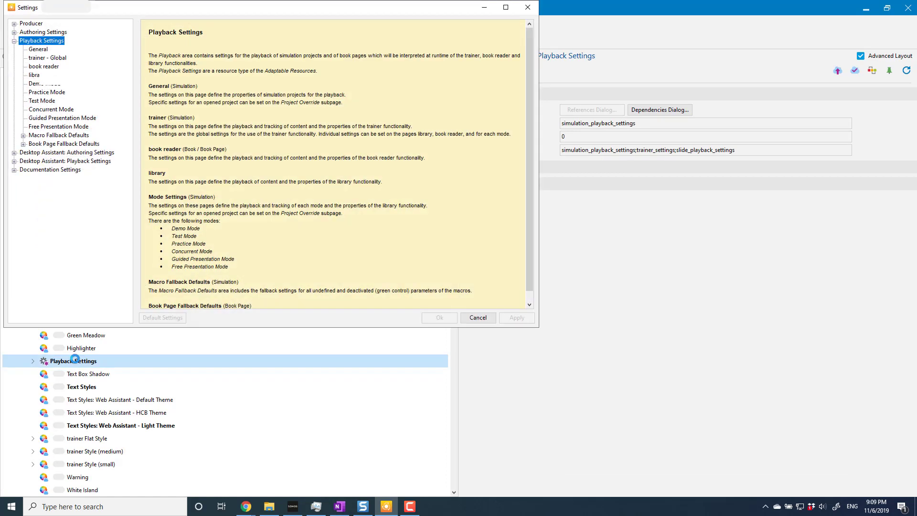
click(35, 75)
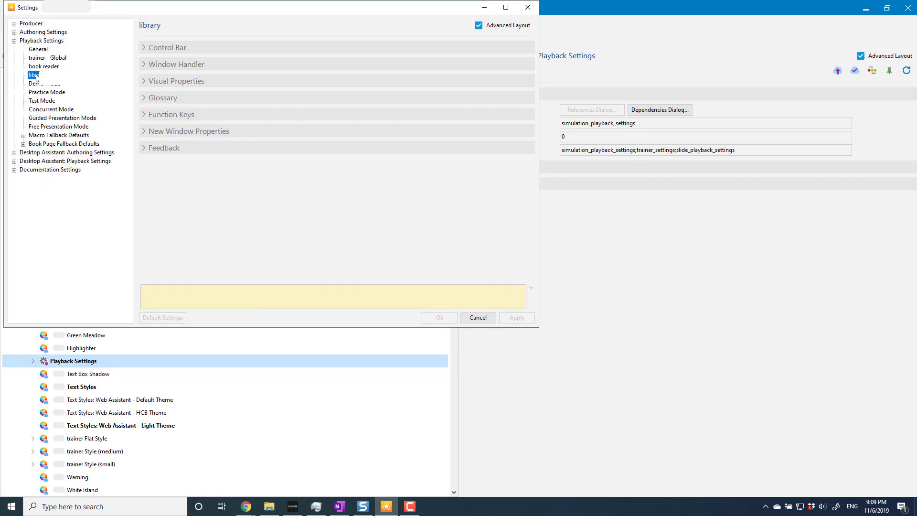
click(144, 98)
click(178, 114)
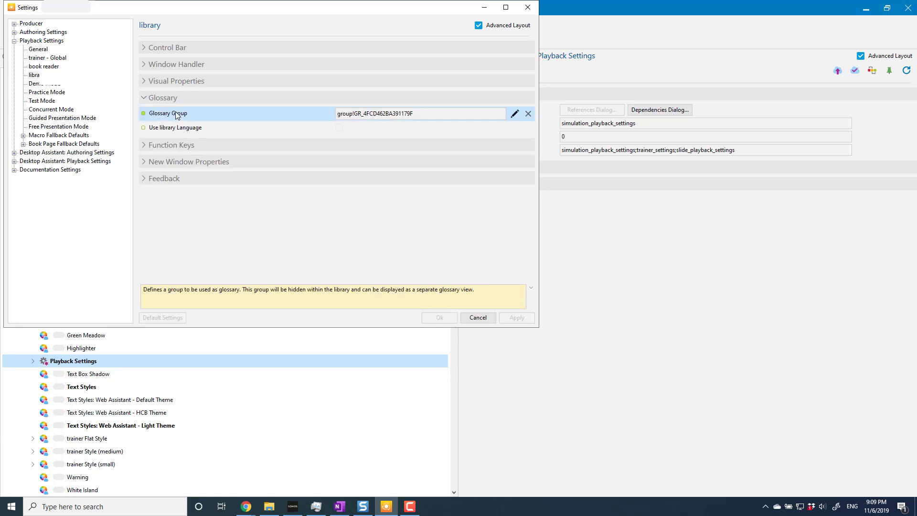
click(514, 114)
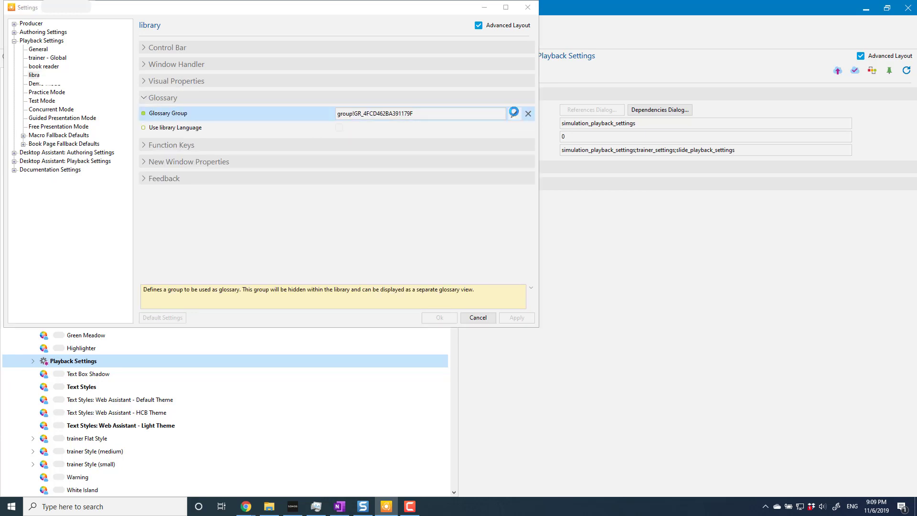
click(160, 98)
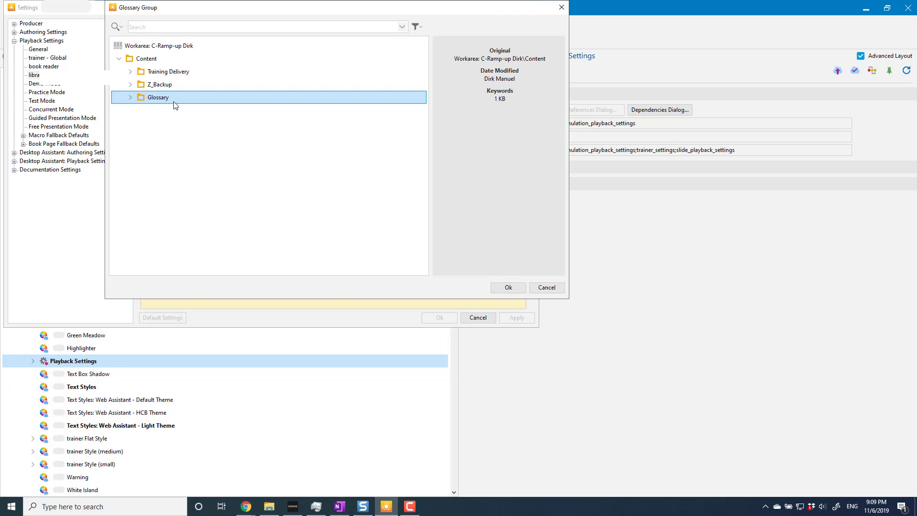
click(508, 288)
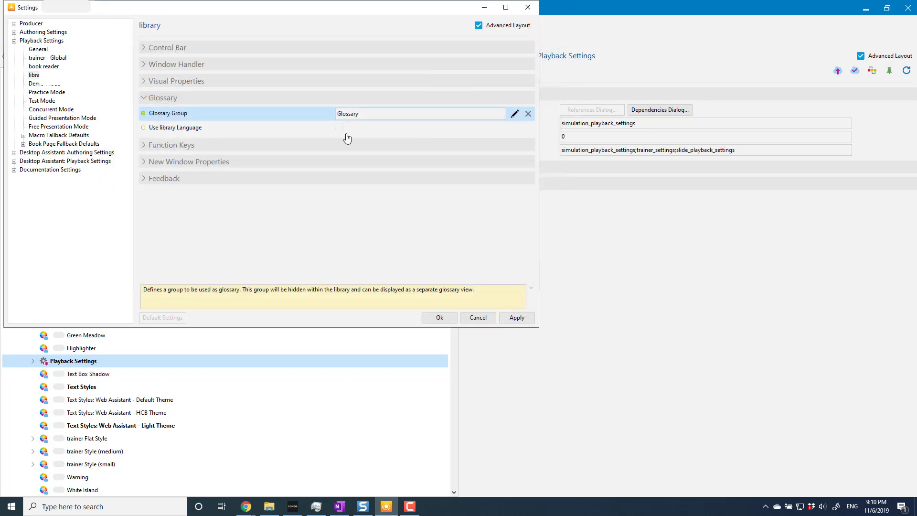
click(439, 317)
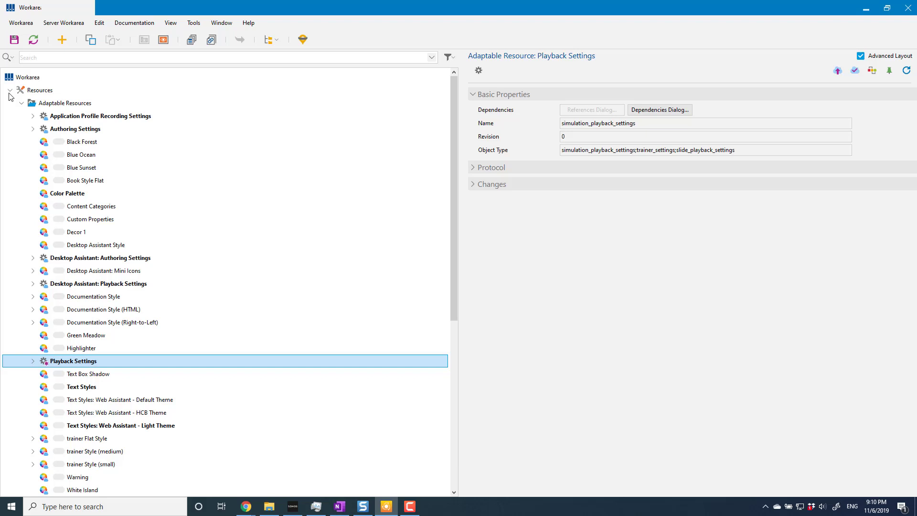
- Launch a maximized library preview of Training Delivery and open Sample Book Page
click(10, 91)
click(76, 156)
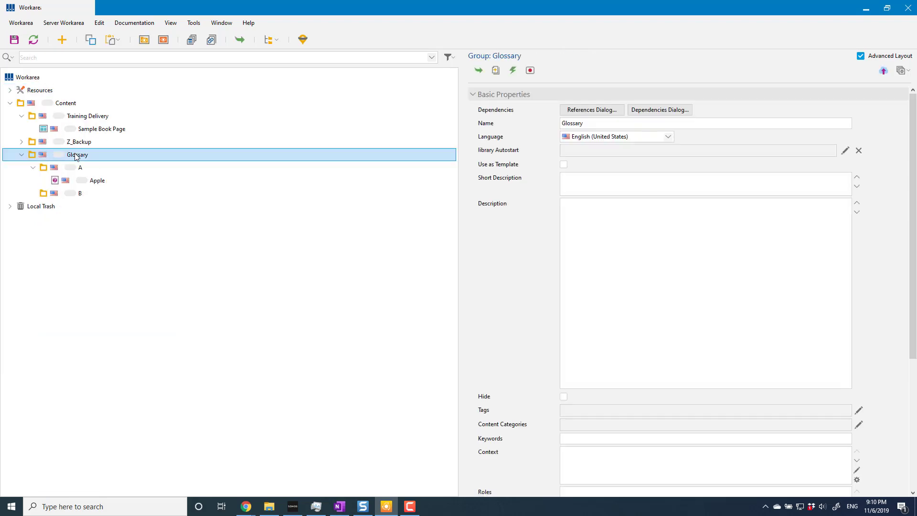
click(85, 120)
right_click(88, 118)
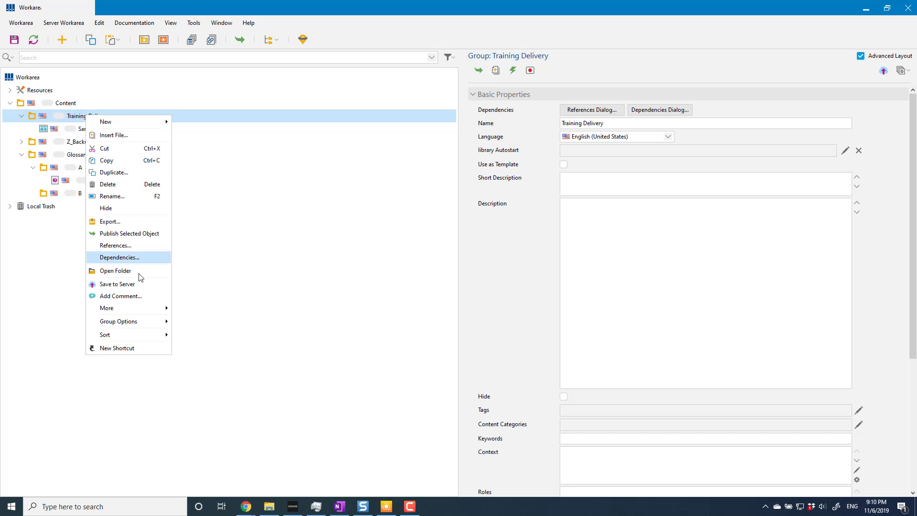
mouse_move(146, 321)
click(205, 323)
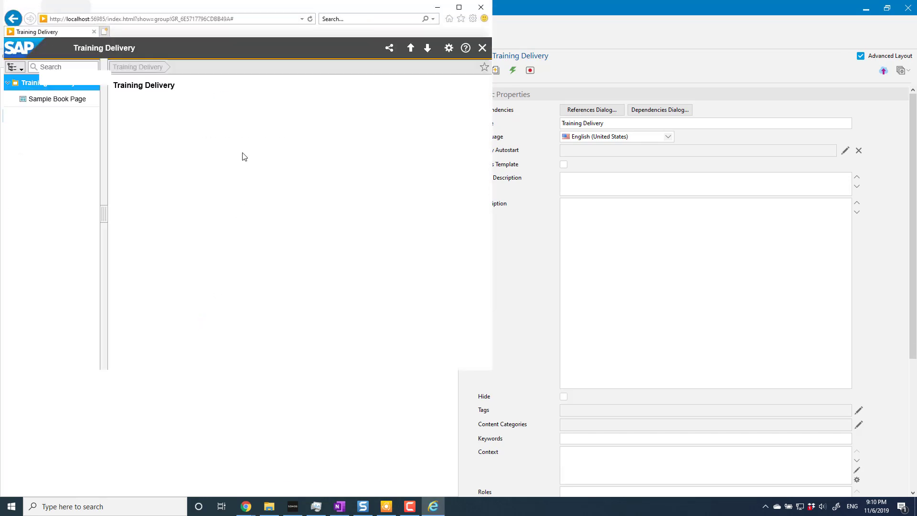
click(459, 7)
click(53, 101)
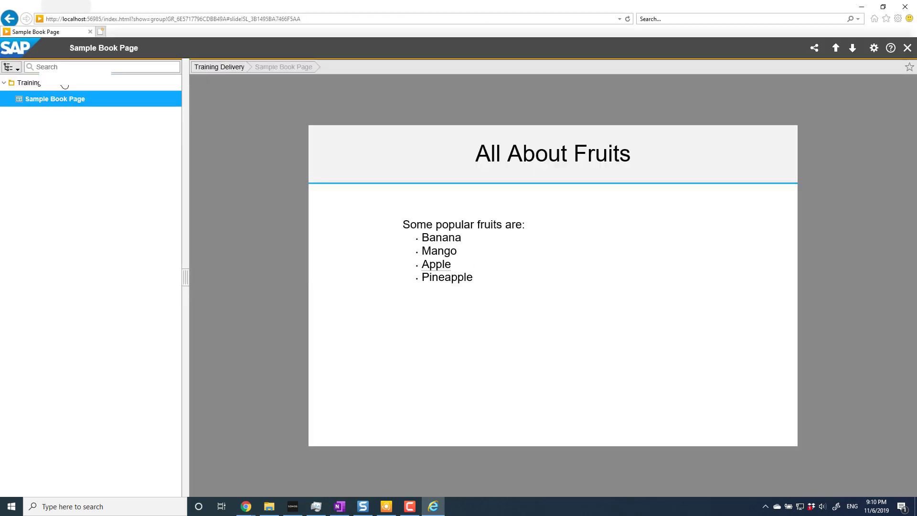
- Switch the trainer navigation to Glossary and browse folder A to the Apple entry, 'A type of fruit.'
click(17, 70)
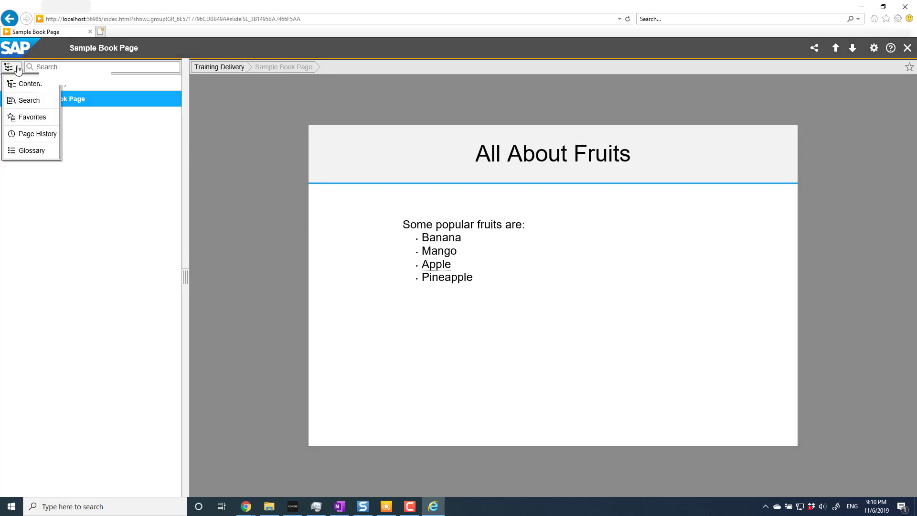
click(33, 152)
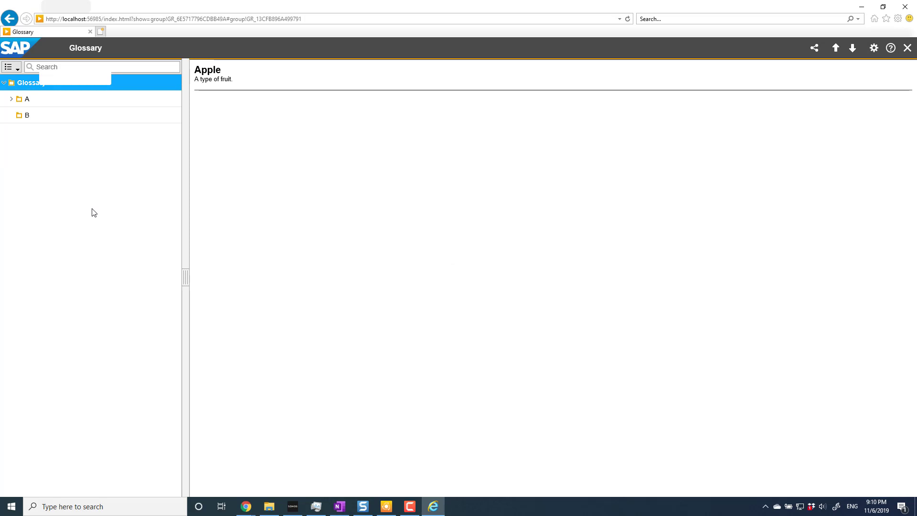
click(12, 99)
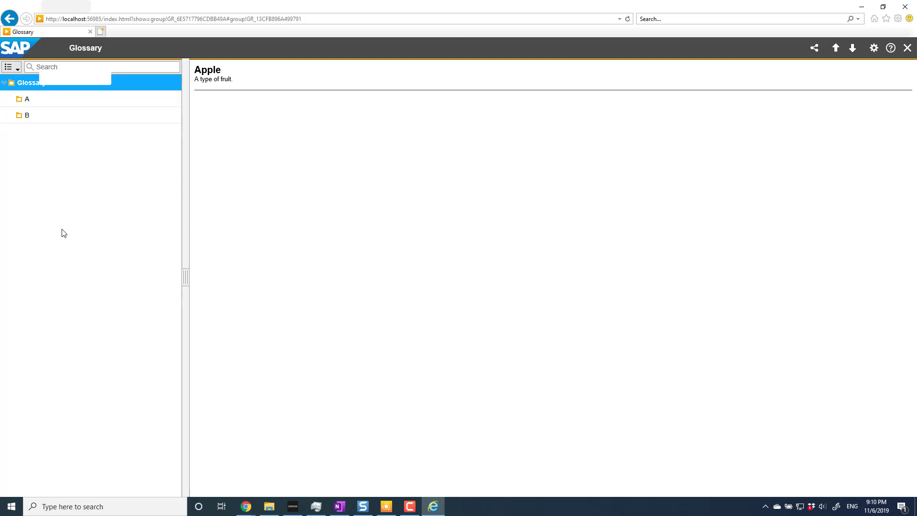
click(27, 98)
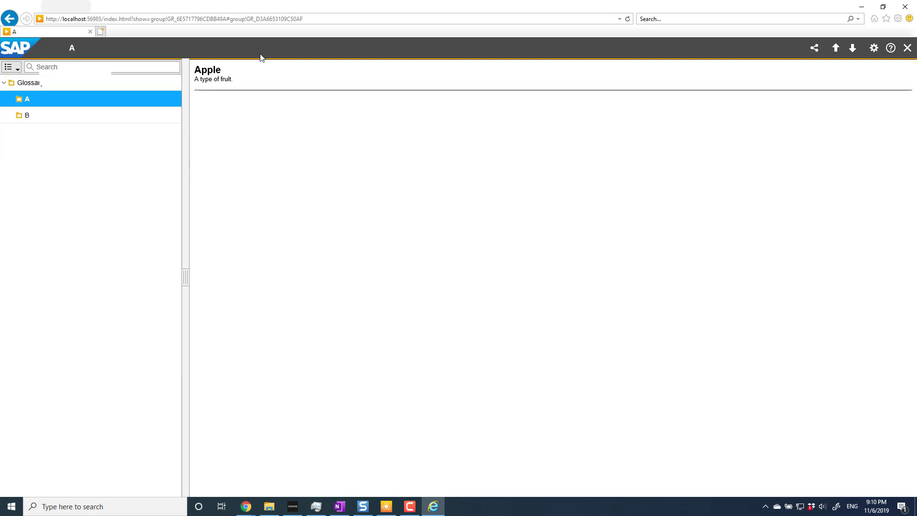
click(37, 86)
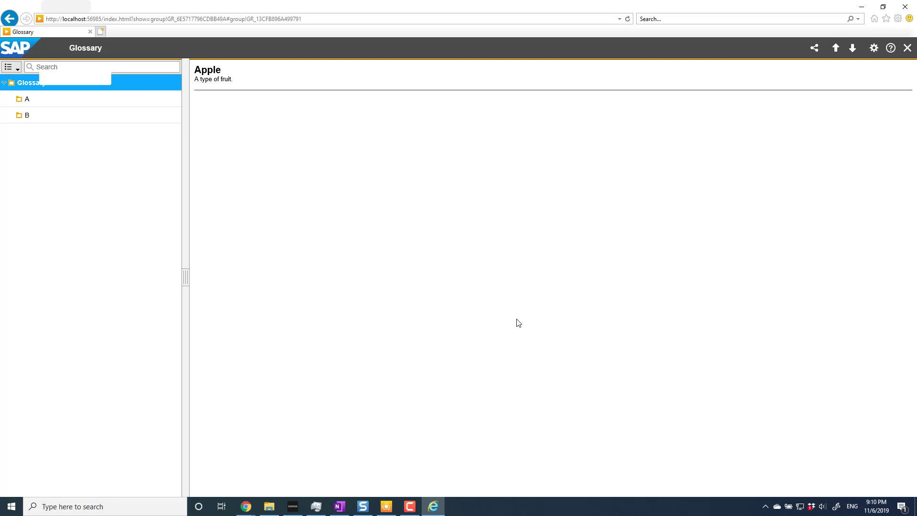
- Close the Internet Explorer trainer preview to return to the Training Delivery workarea
click(905, 7)
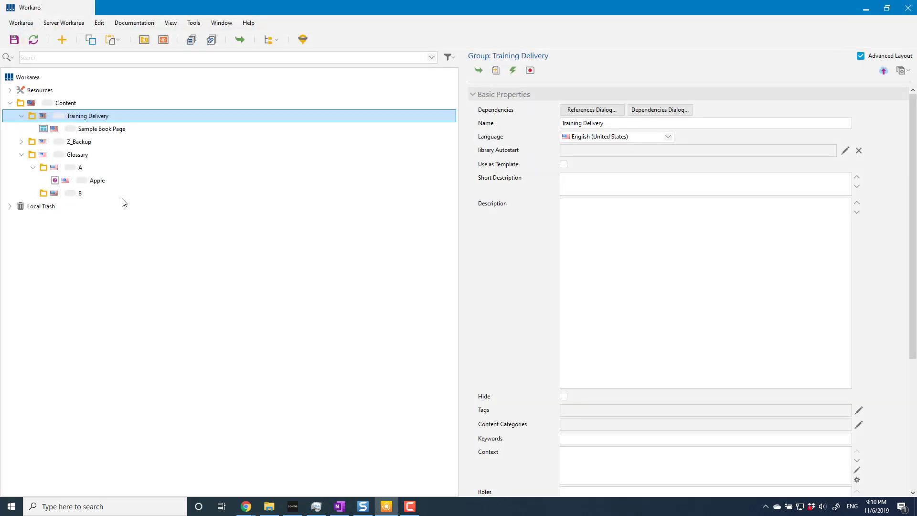